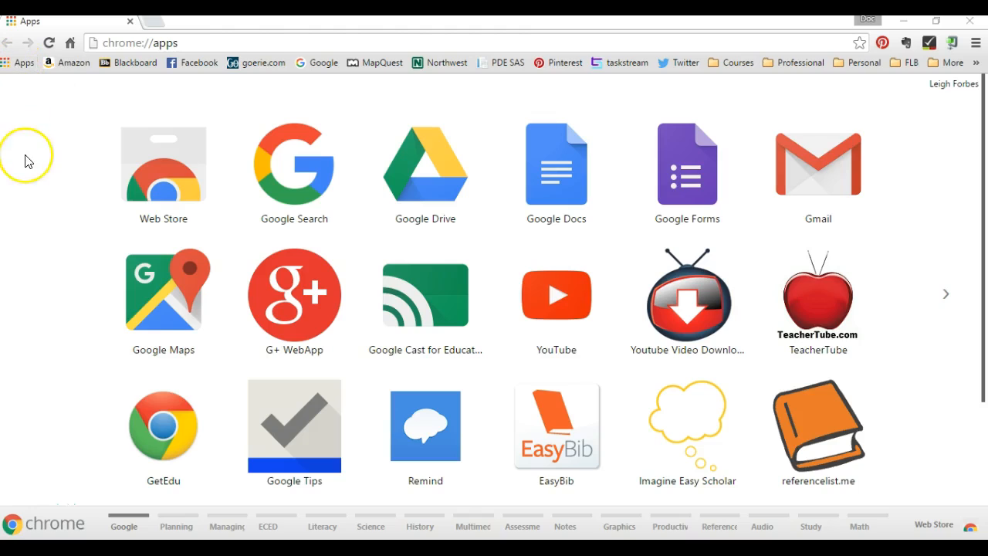
Open Google Docs from the Chrome apps page
left_click(21, 176)
left_click(553, 184)
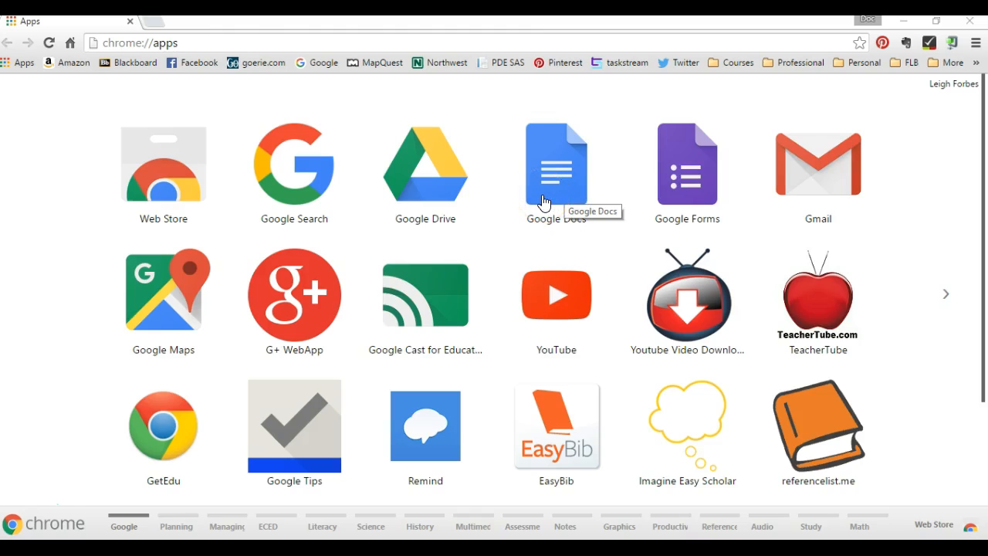
left_click(544, 201)
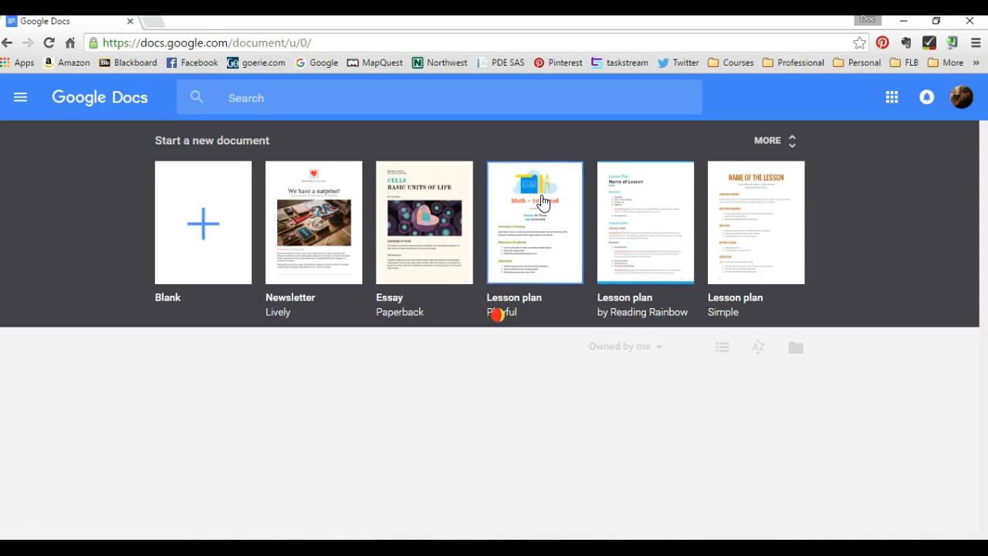
left_click(523, 203)
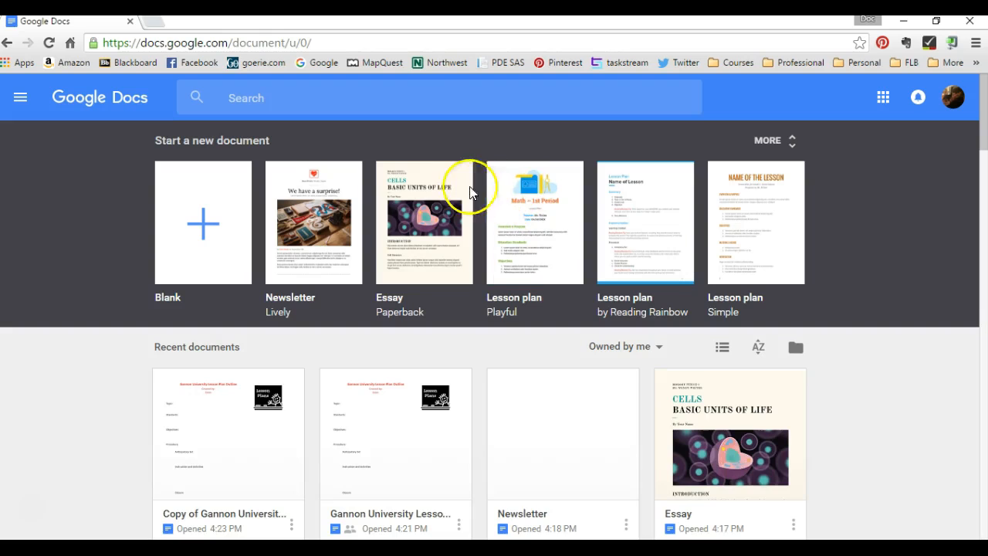
Create a new blank document
left_click(284, 252)
left_click(209, 240)
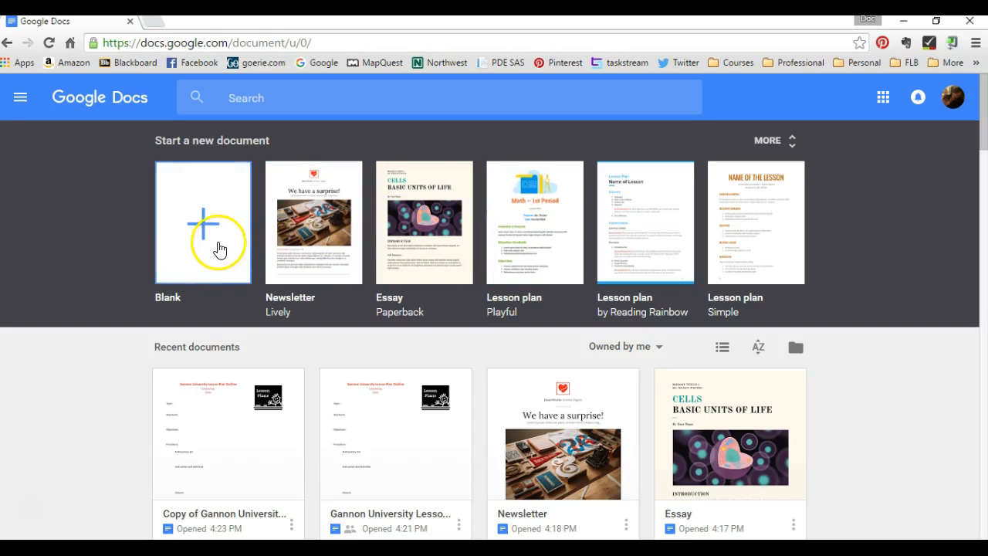
left_click(209, 241)
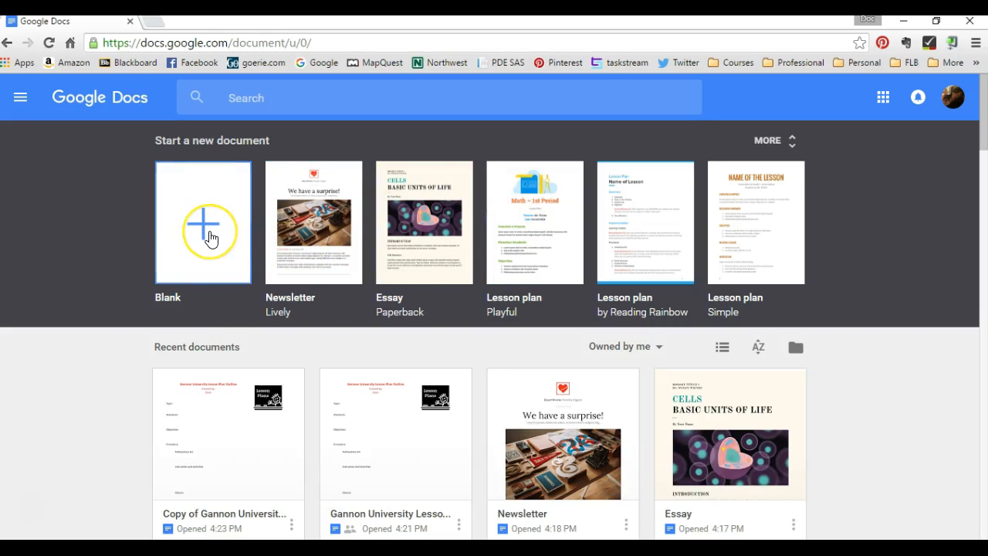
left_click(207, 237)
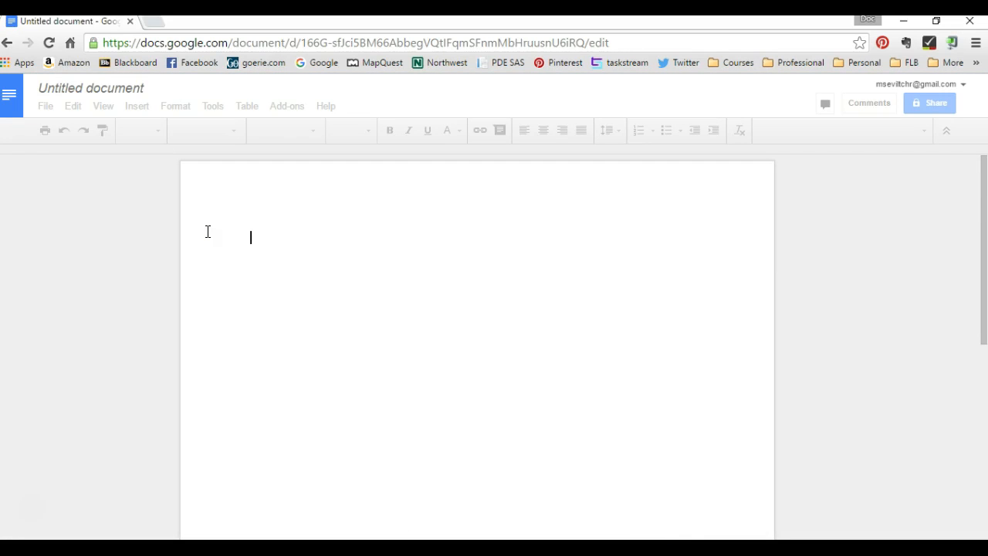
left_click(201, 233)
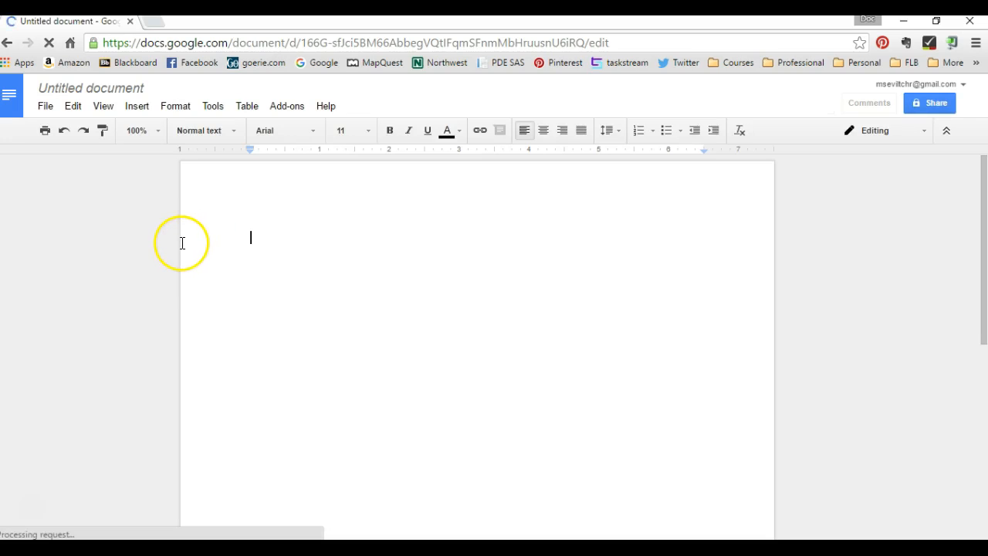
Examine the commands available for file handling, editing, viewing, inserting, formatting, tools, tables and add-ons
left_click(54, 112)
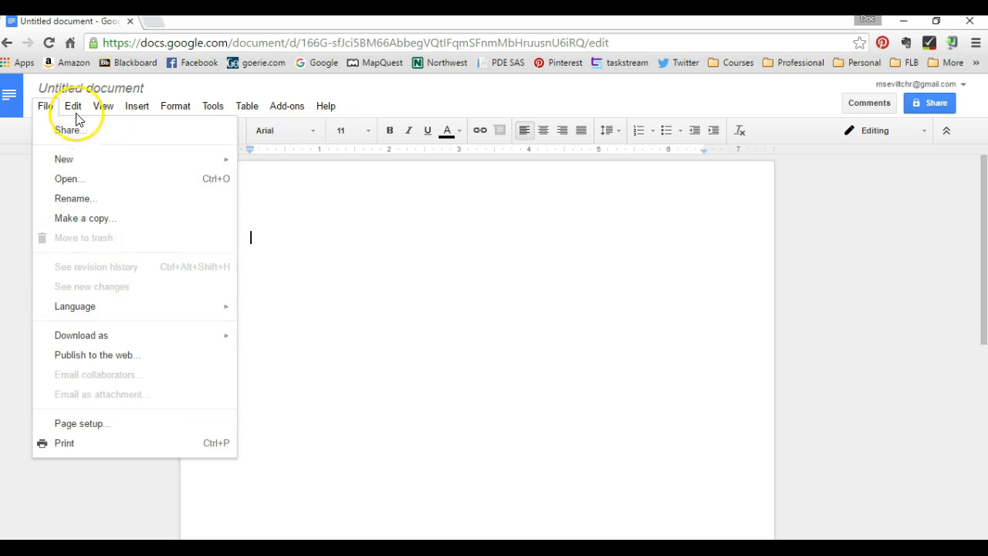
mouse_move(104, 110)
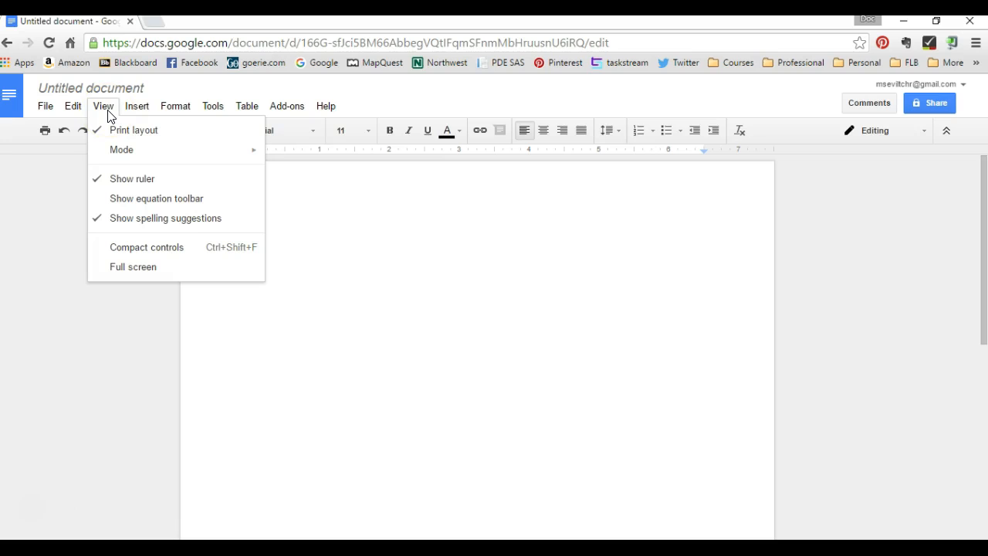
left_click(122, 113)
left_click(138, 111)
left_click(138, 111)
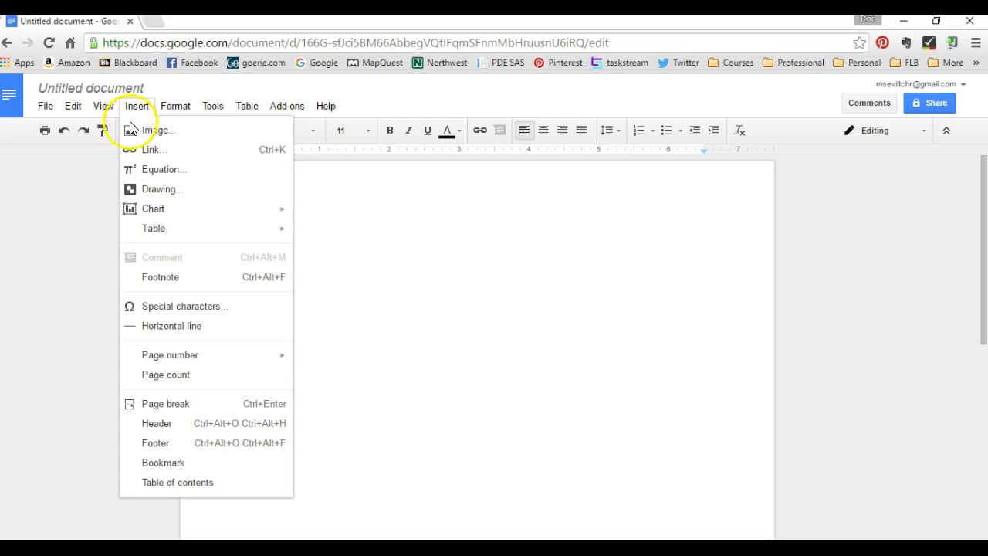
mouse_move(166, 122)
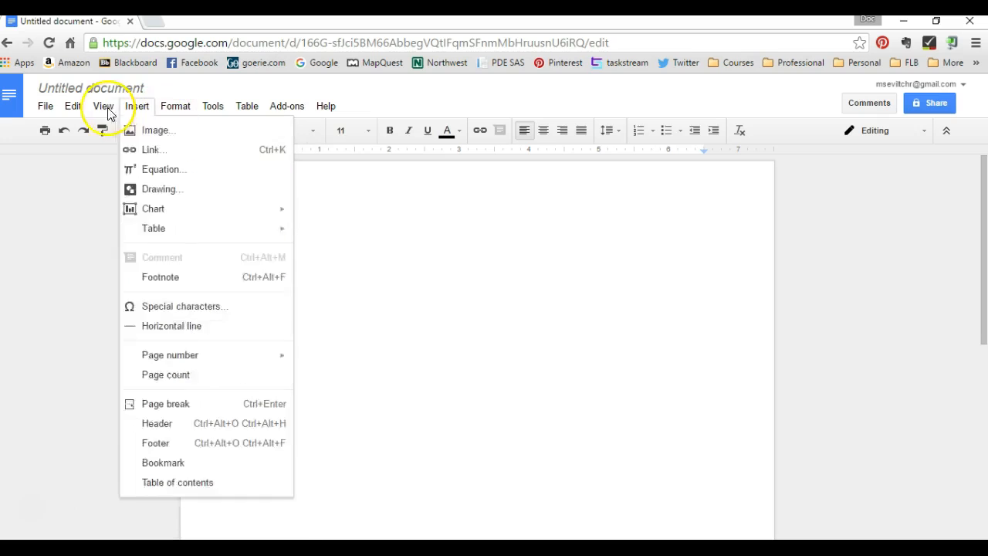
left_click(45, 108)
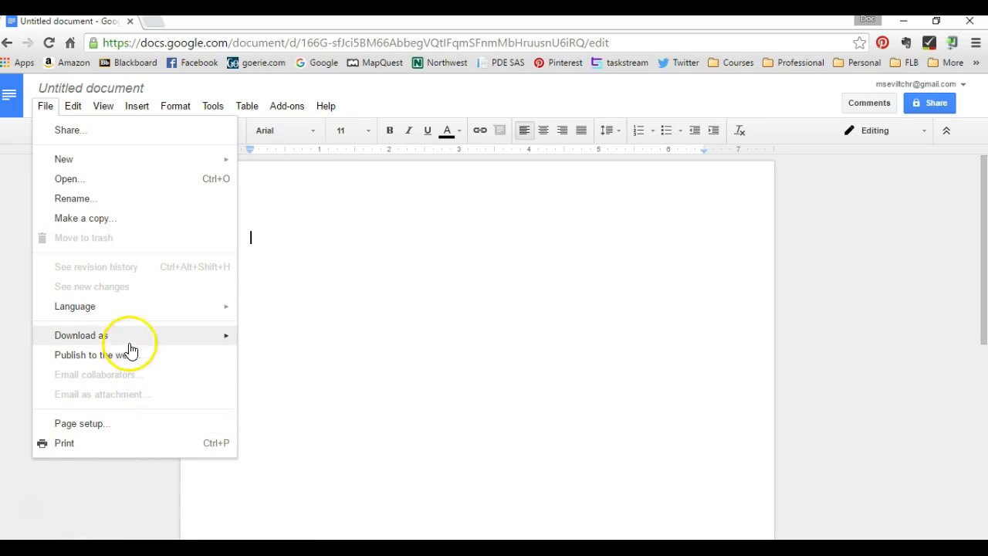
mouse_move(132, 332)
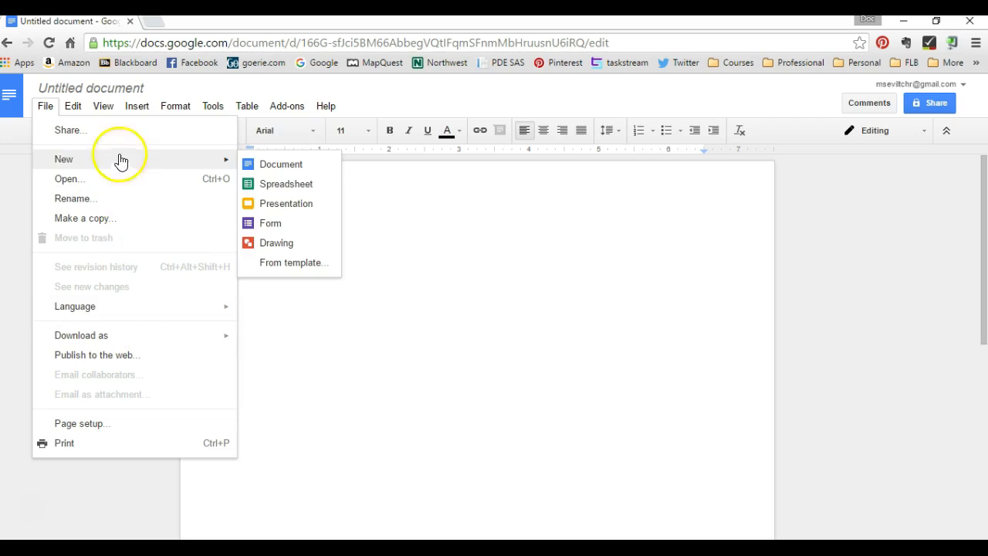
mouse_move(81, 118)
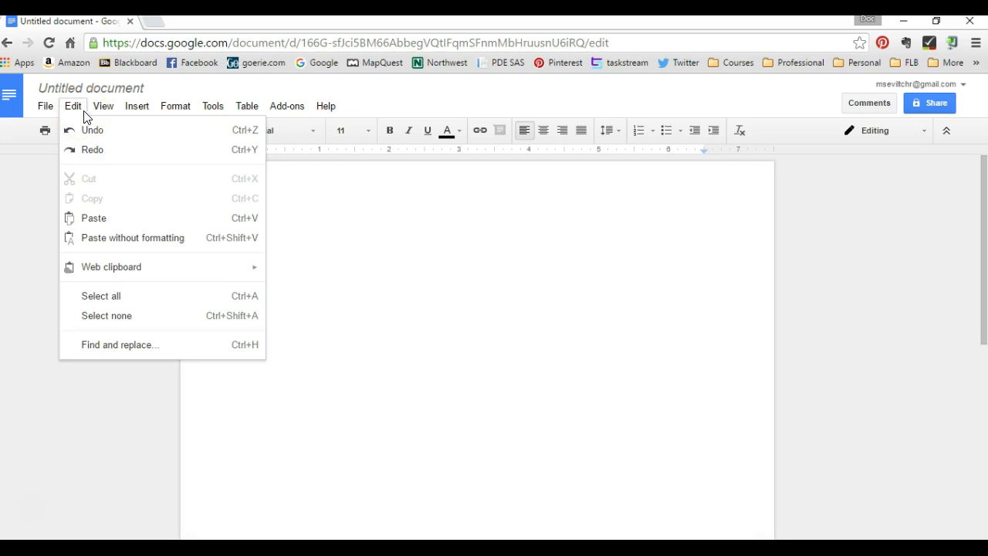
left_click(105, 114)
left_click(129, 112)
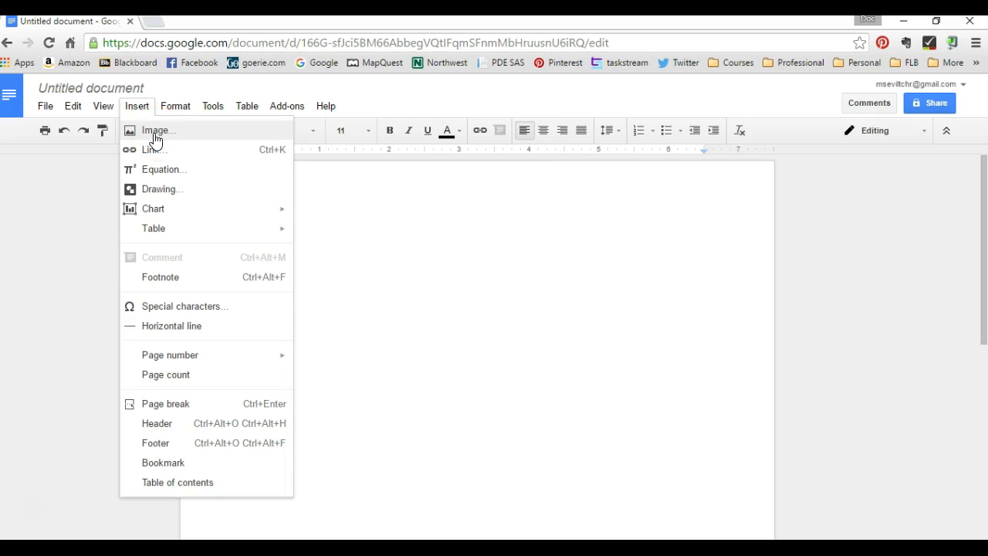
left_click(174, 109)
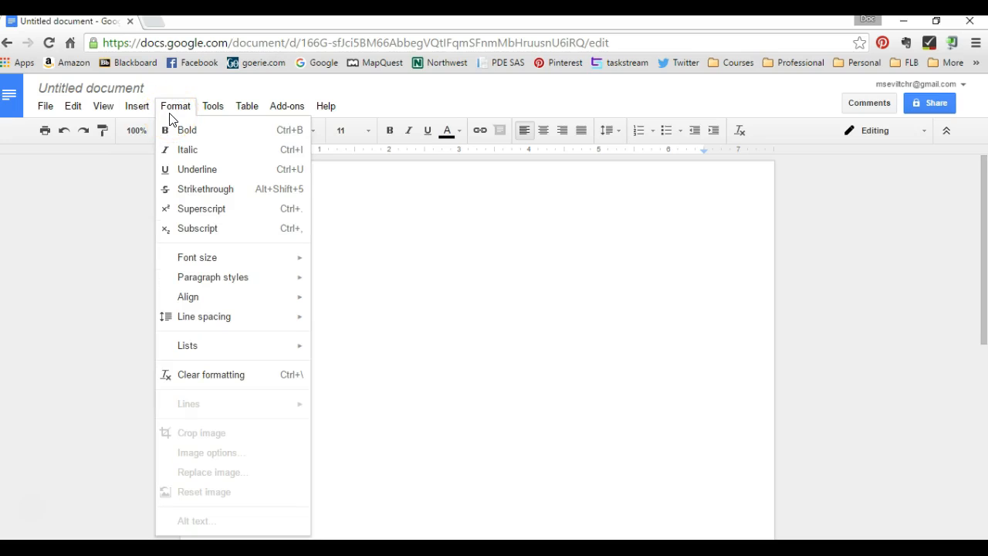
left_click(207, 114)
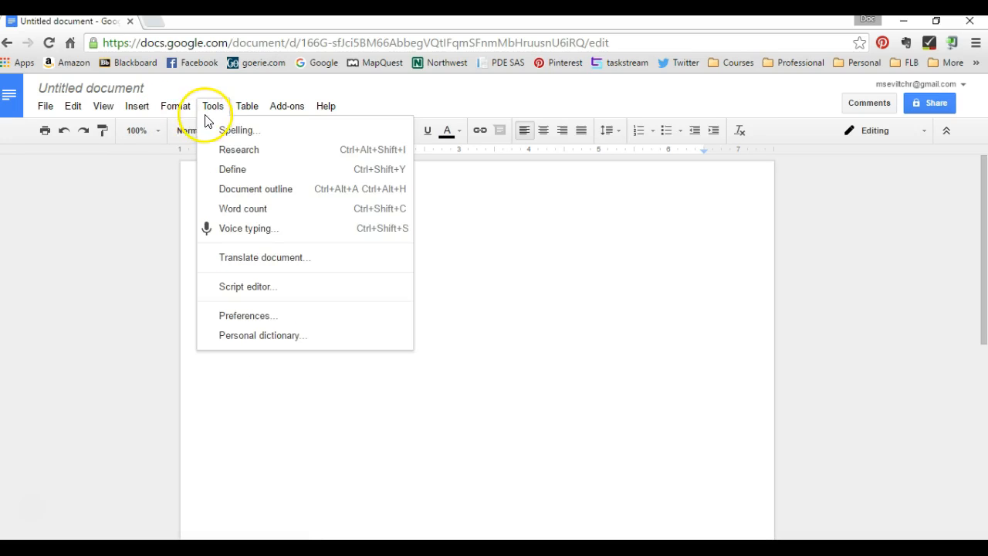
left_click(239, 114)
mouse_move(271, 115)
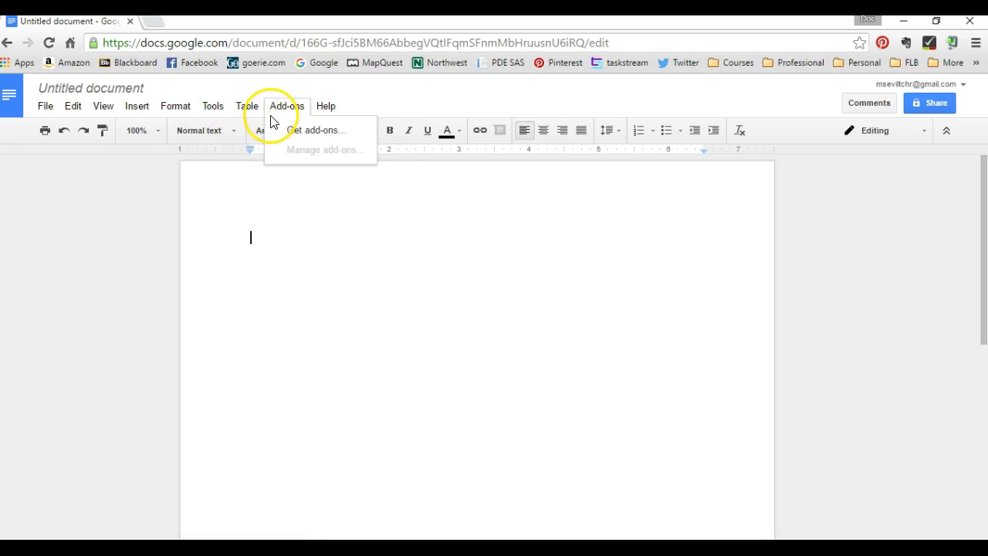
left_click(292, 272)
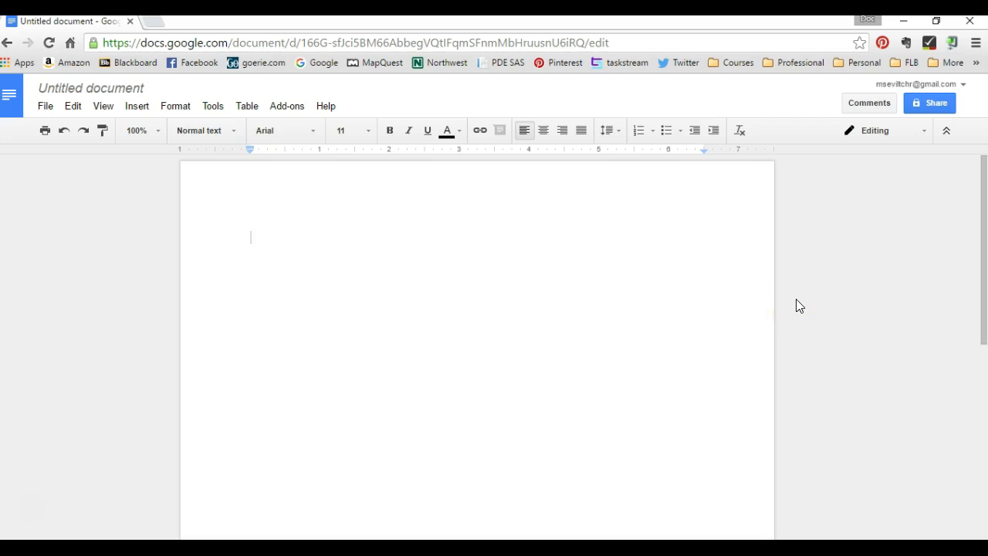
Write the greeting "Hello," in the document, followed by a blank line and the sentence "This is my simple document."
type("Hello,")
key("Return")
key("Return")
type("This is ;my")
key("BackSpace")
key("BackSpace")
key("BackSpace")
key("BackSpace")
type("my")
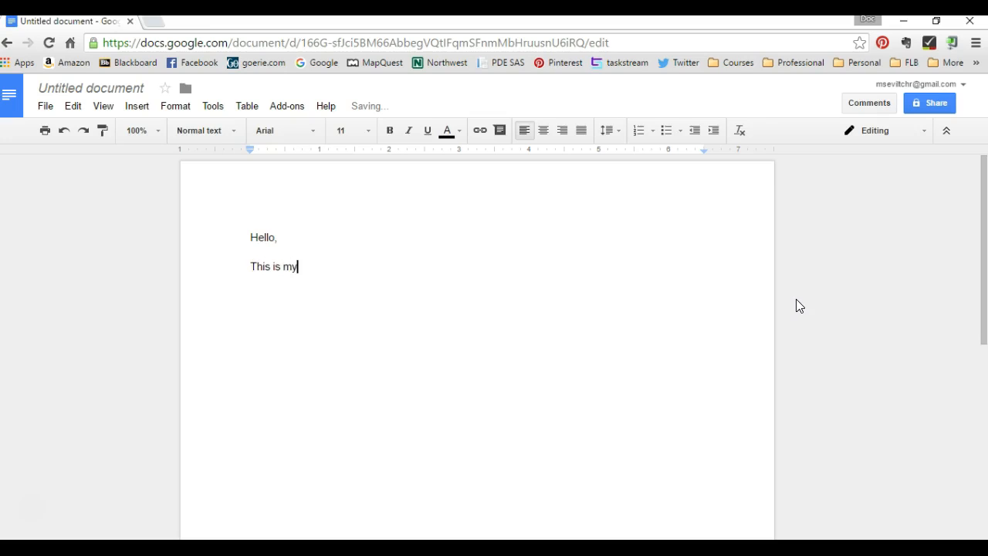
type(" simple document.")
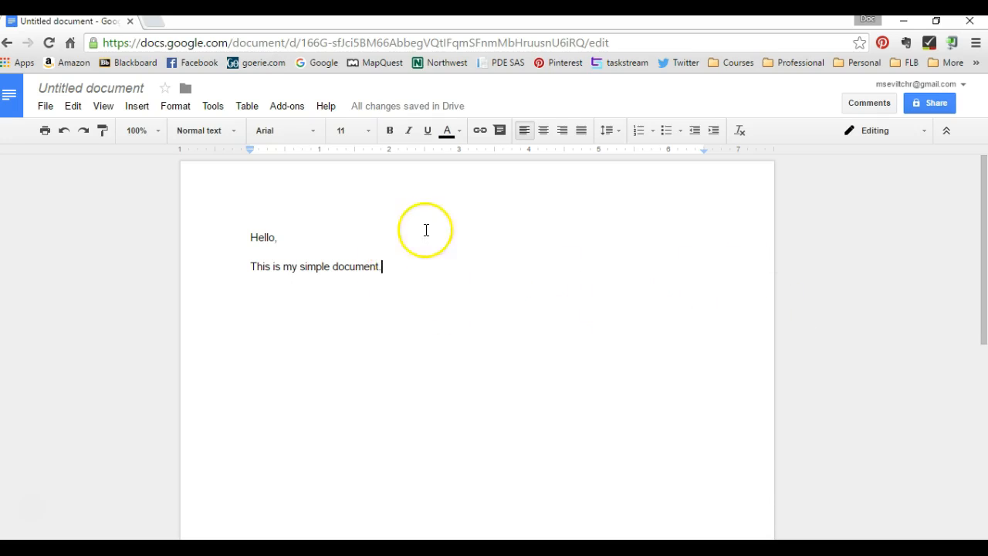
mouse_move(408, 116)
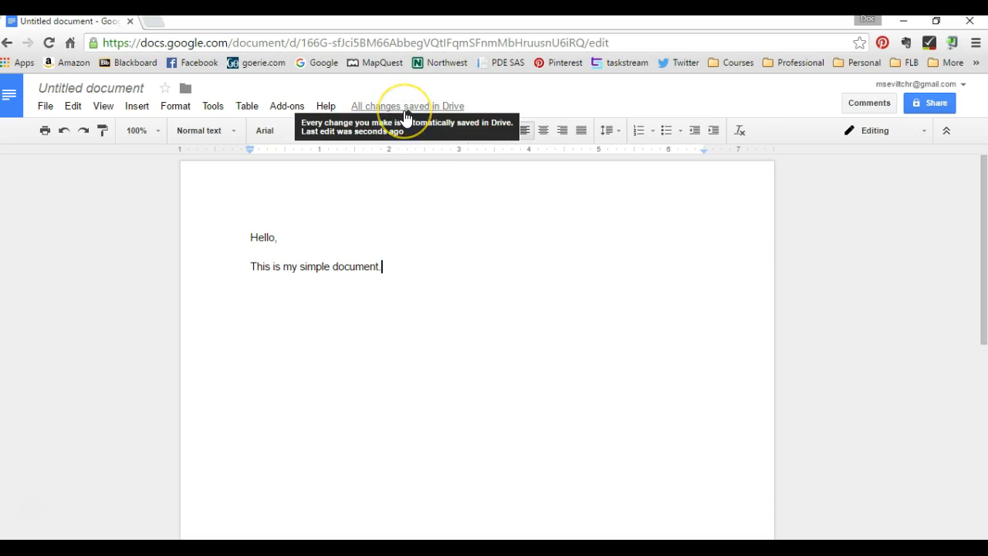
left_click(402, 280)
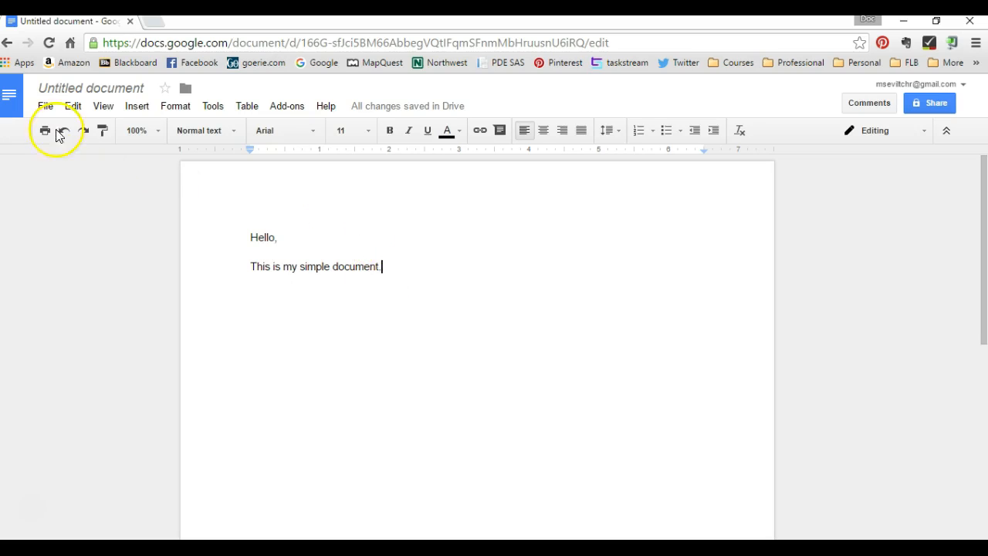
Rename the document as "Simple"
left_click(47, 106)
mouse_move(66, 159)
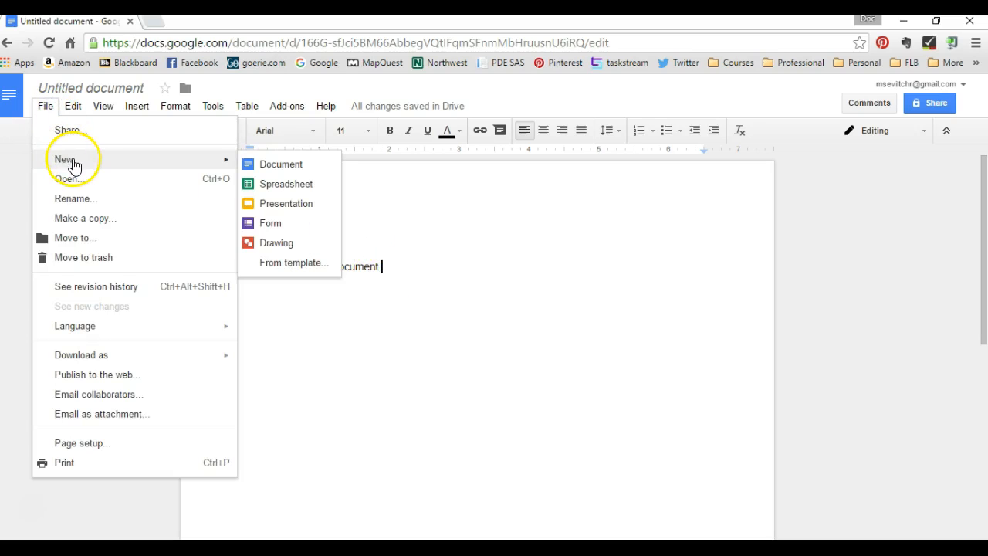
left_click(76, 199)
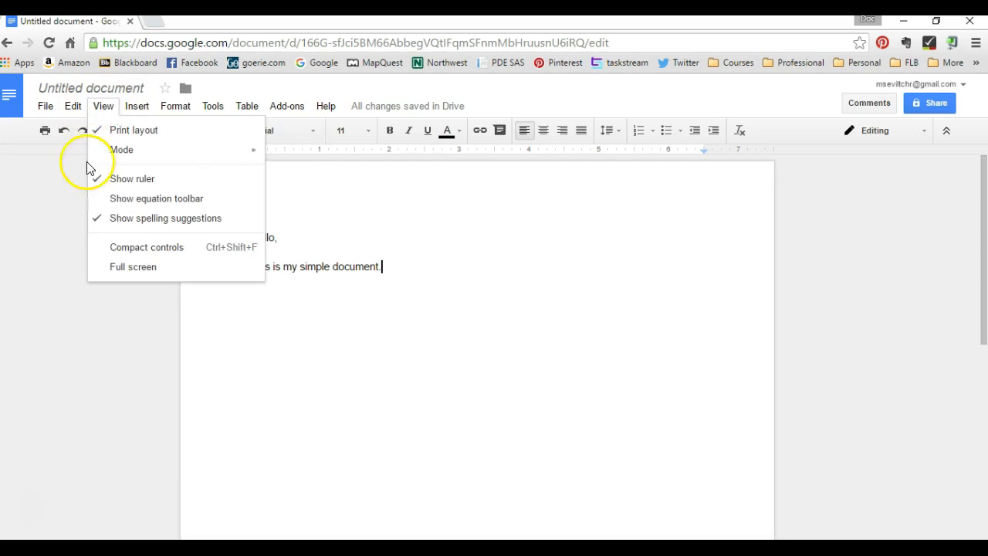
left_click(62, 198)
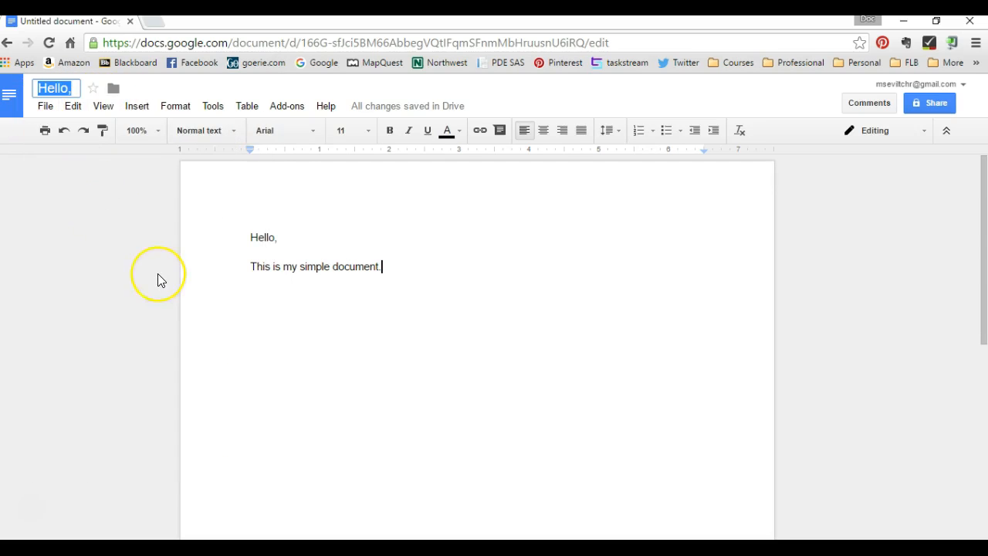
type("Simple")
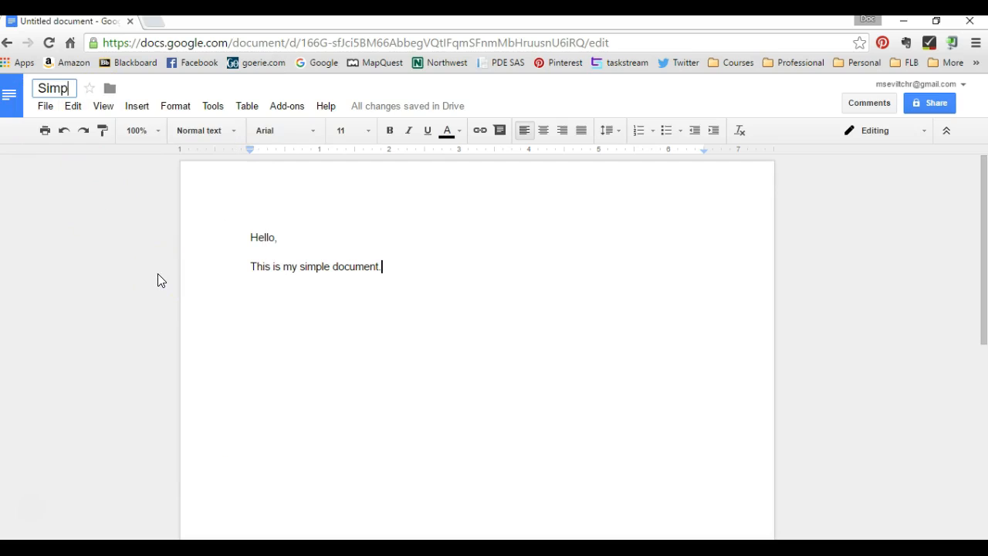
left_click(157, 273)
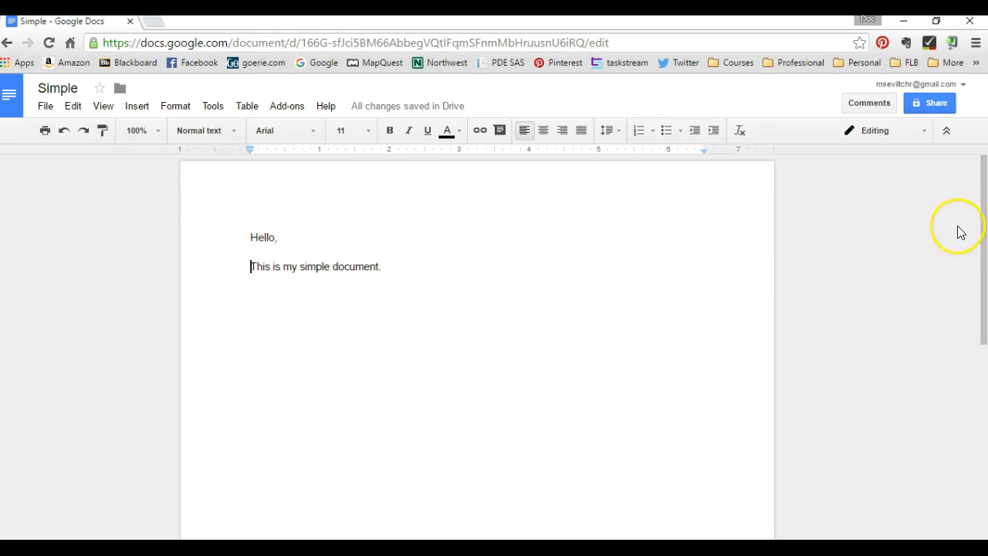
Review the document's comment and notification options and the Editing, Suggesting and Viewing modes
left_click(878, 109)
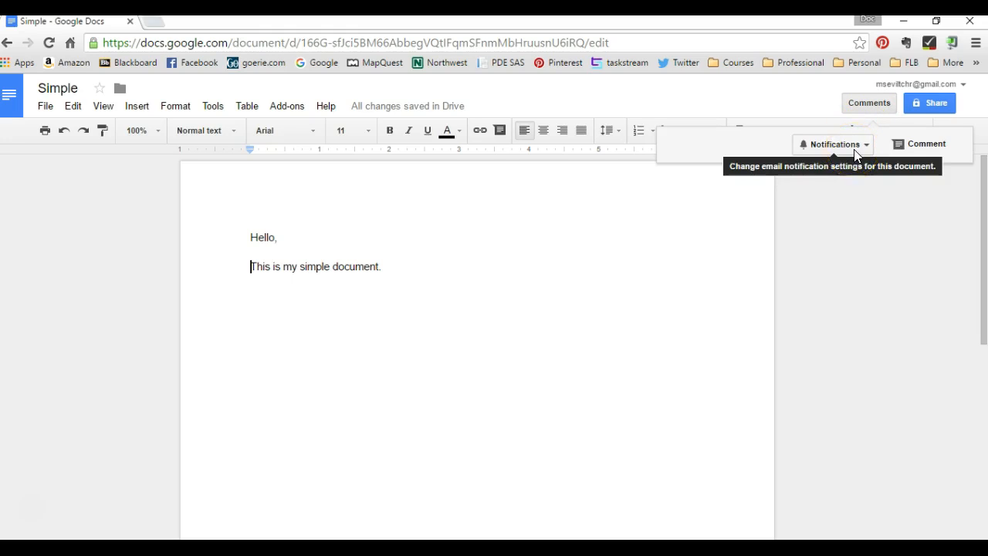
left_click(837, 312)
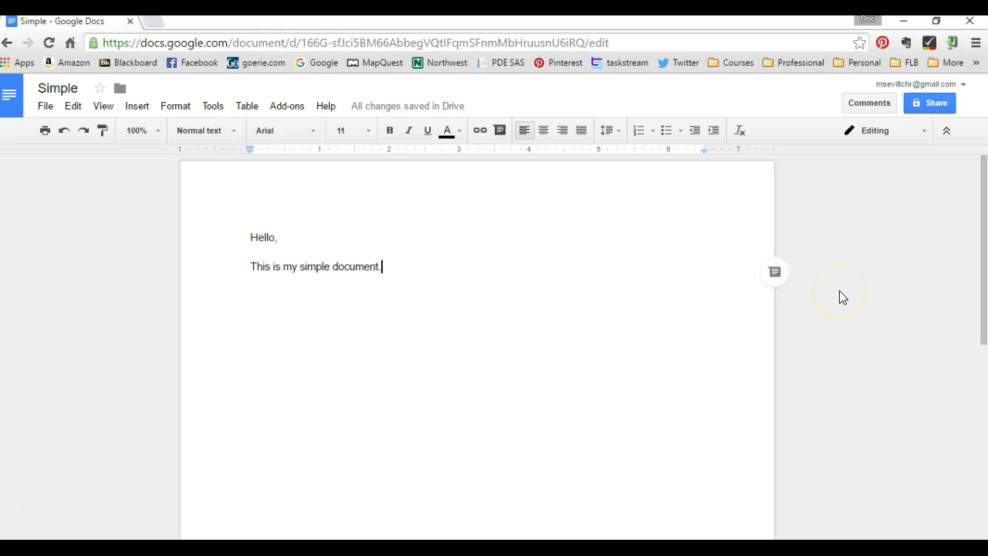
left_click(926, 133)
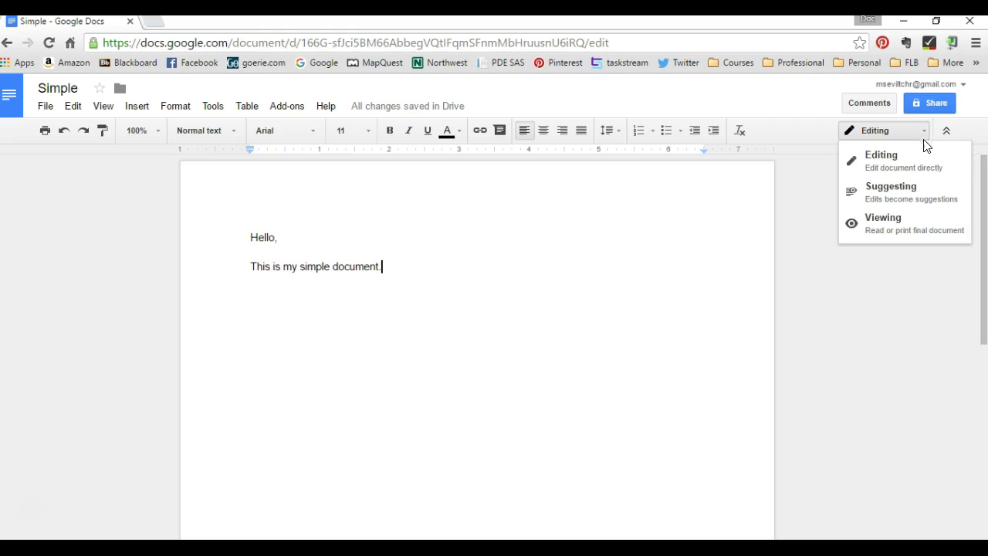
left_click(923, 161)
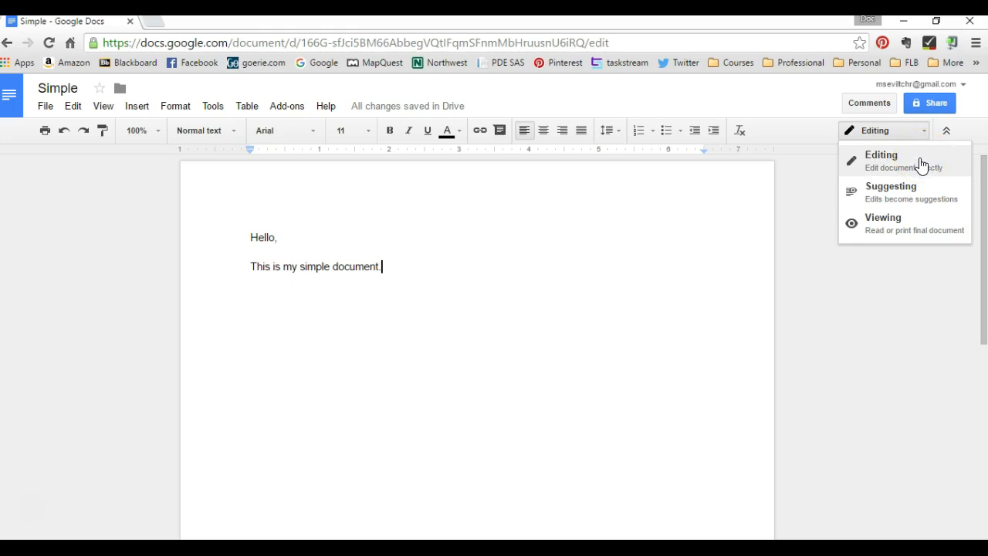
left_click(919, 188)
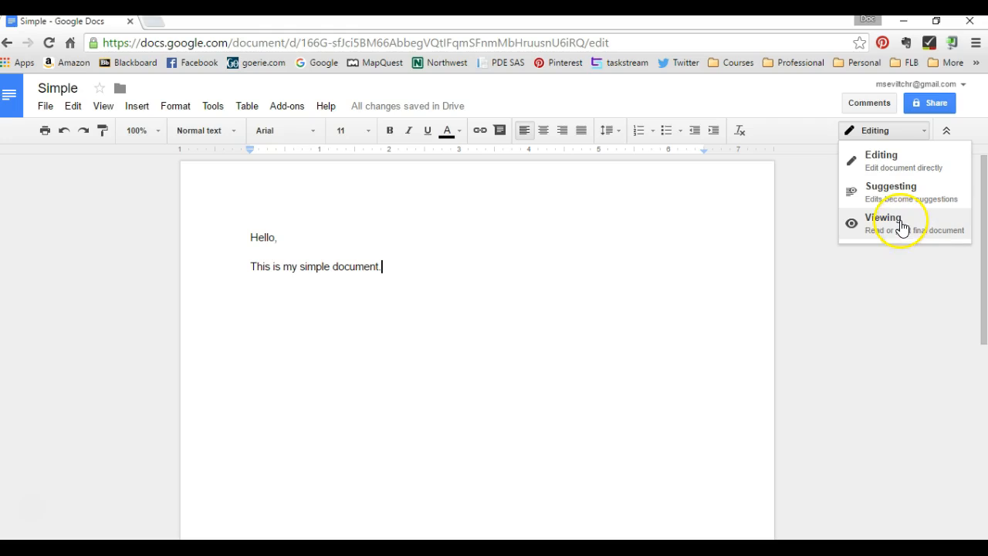
left_click(795, 321)
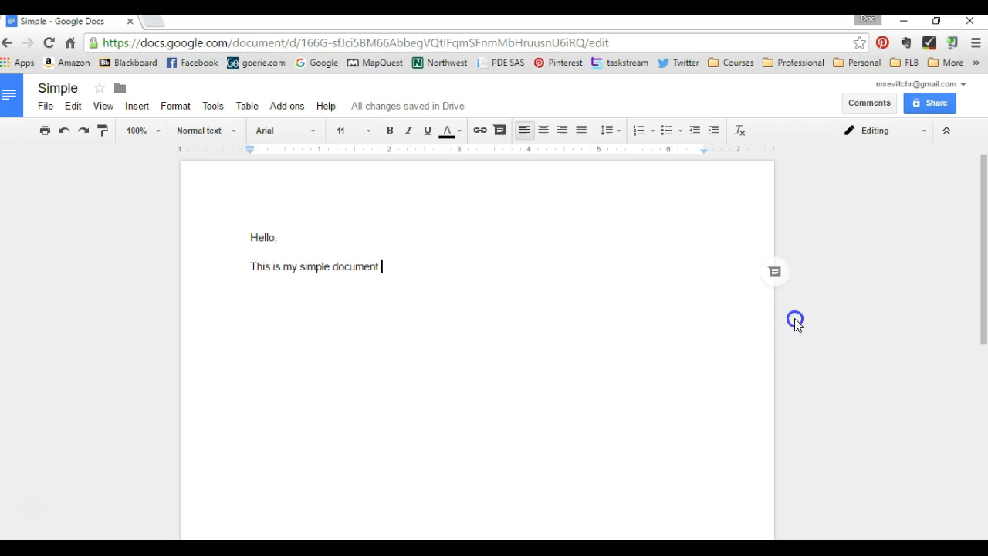
Turn on link sharing so anyone with the link can view, keeping the permission for invited people at Can edit
left_click(923, 107)
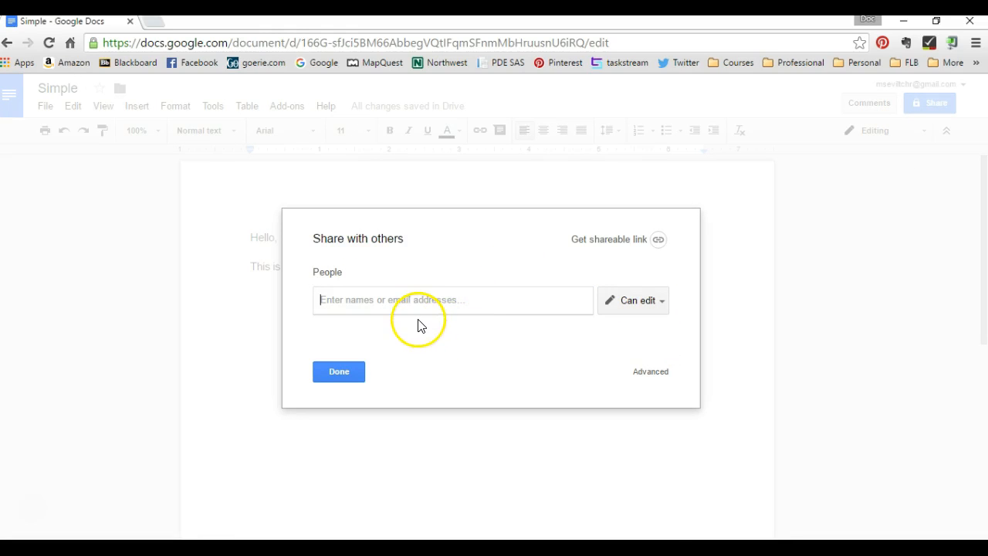
left_click(606, 243)
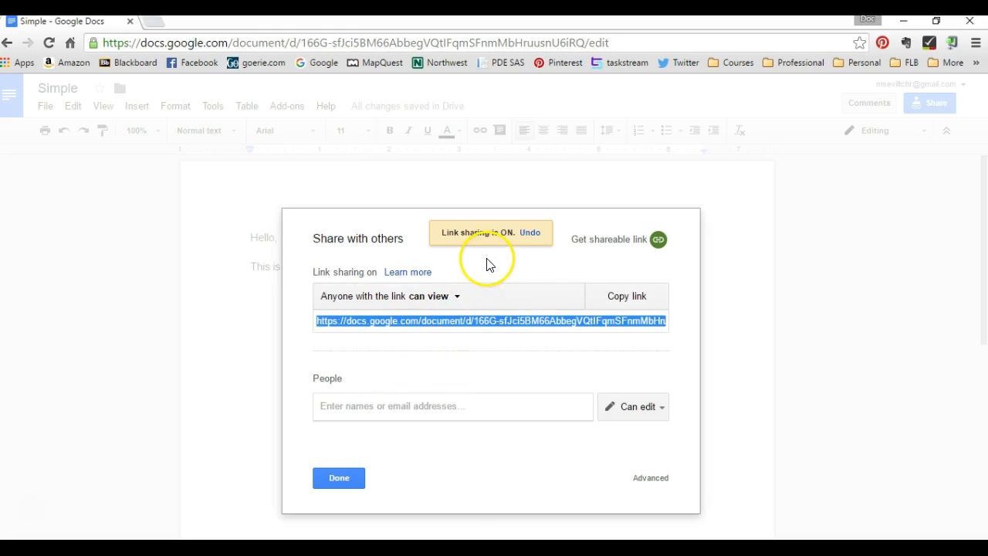
left_click(422, 300)
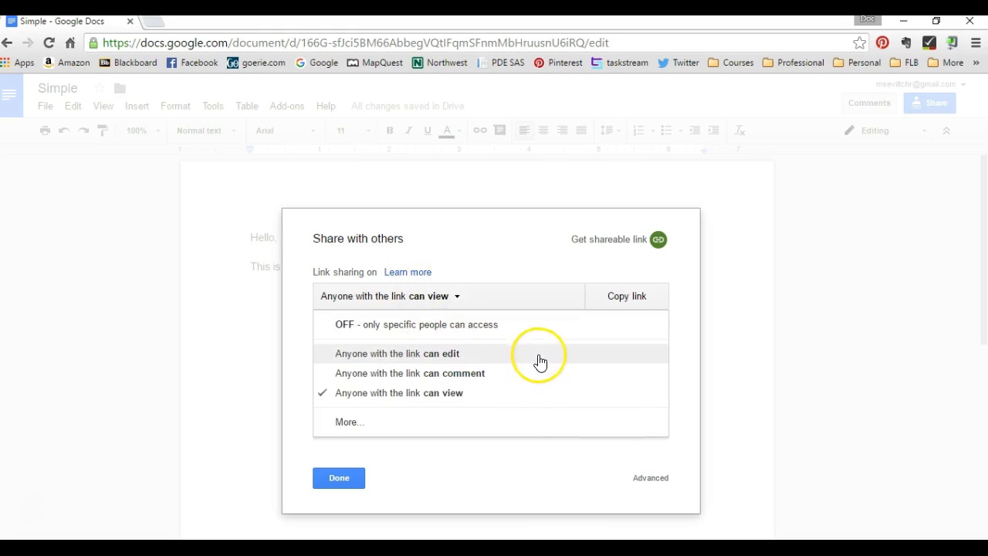
left_click(689, 323)
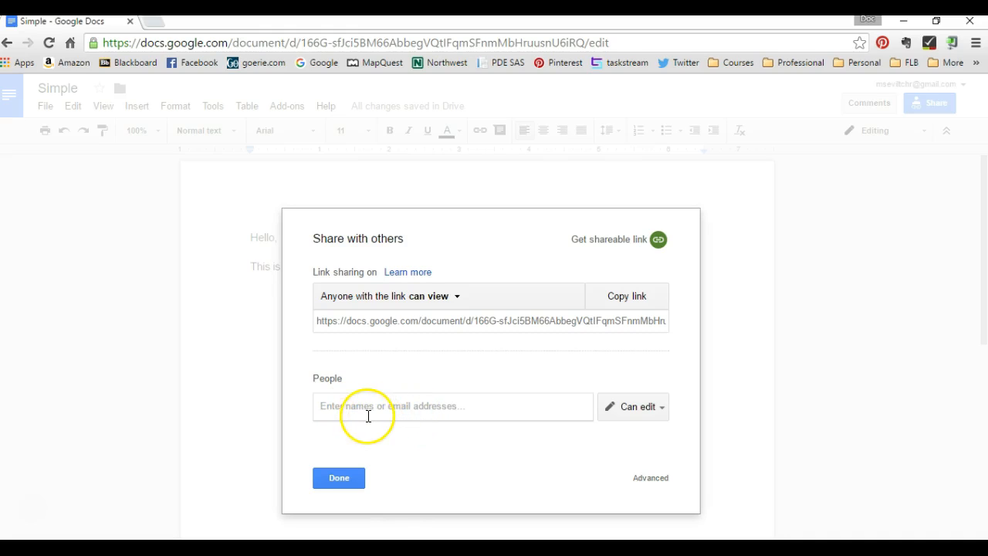
left_click(628, 407)
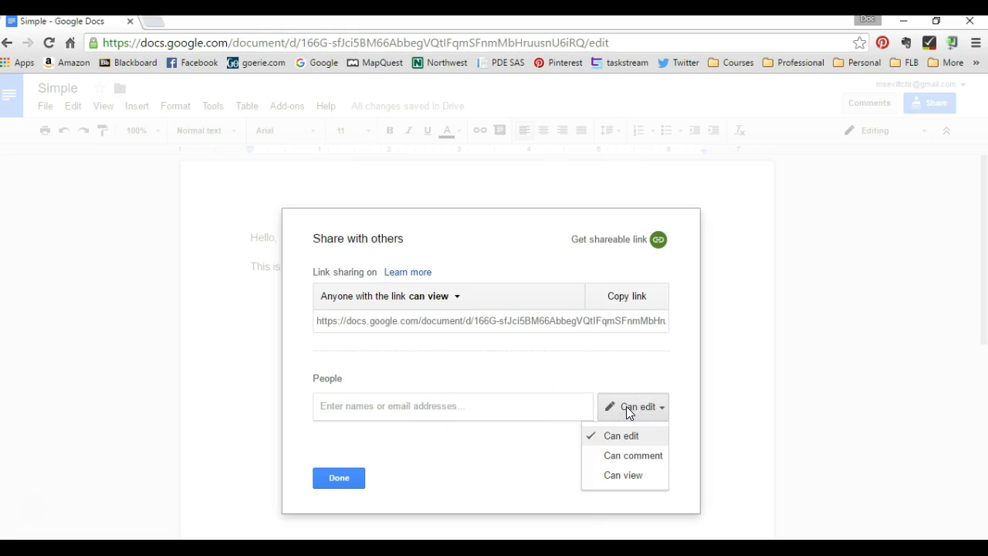
left_click(597, 435)
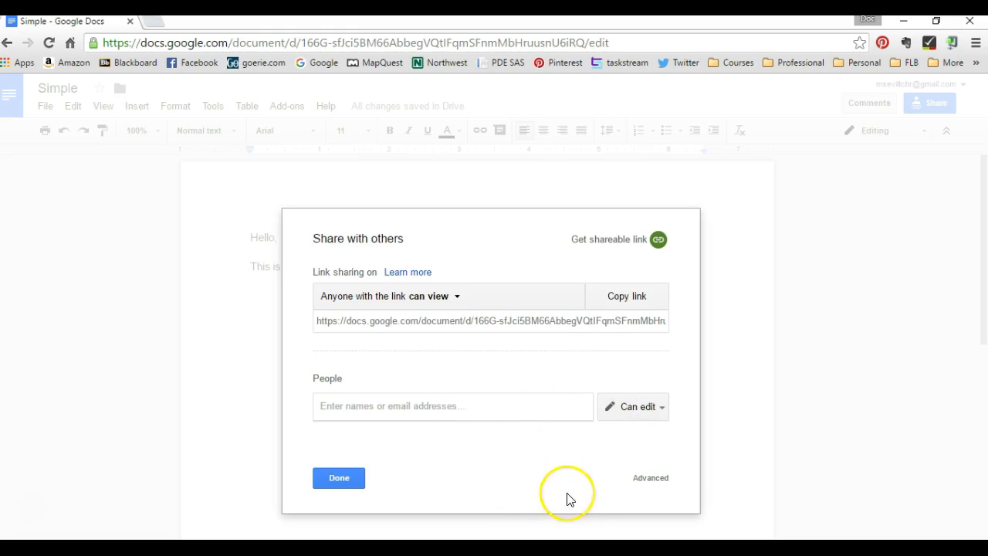
Review the document's advanced sharing settings, including access, invitations and owner settings, and close them
left_click(651, 478)
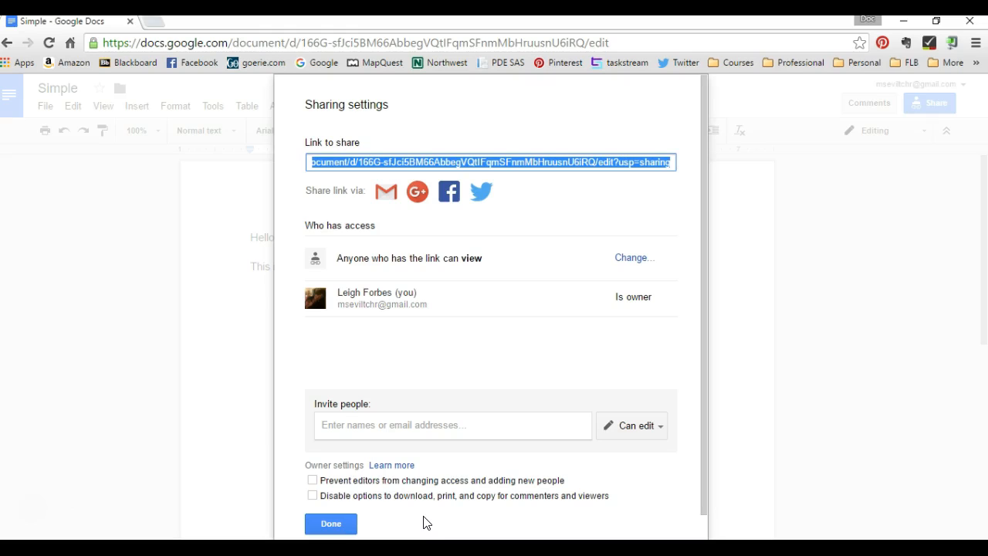
scroll(390, 513, "down", 1)
left_click(341, 500)
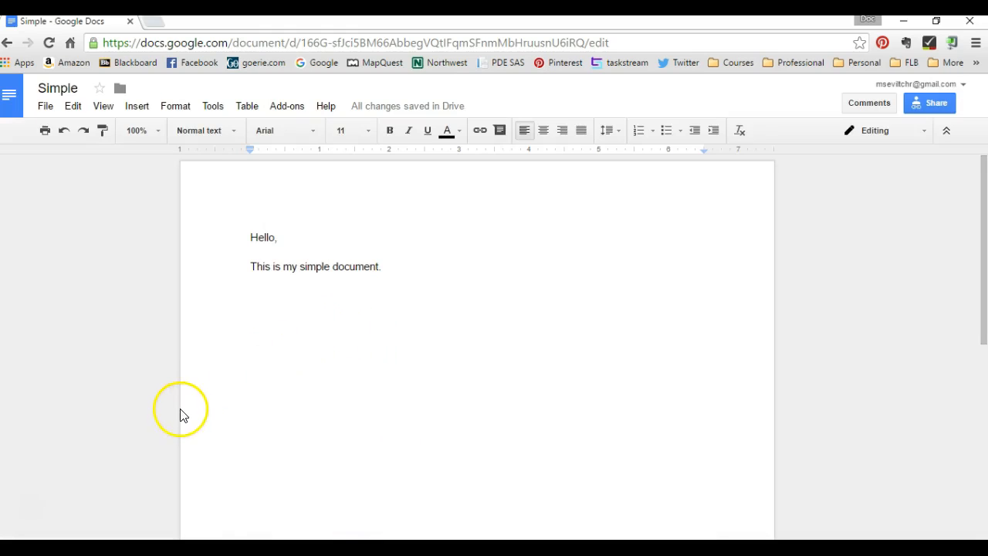
Leave the document and return to the Google Docs home page
left_click(7, 97)
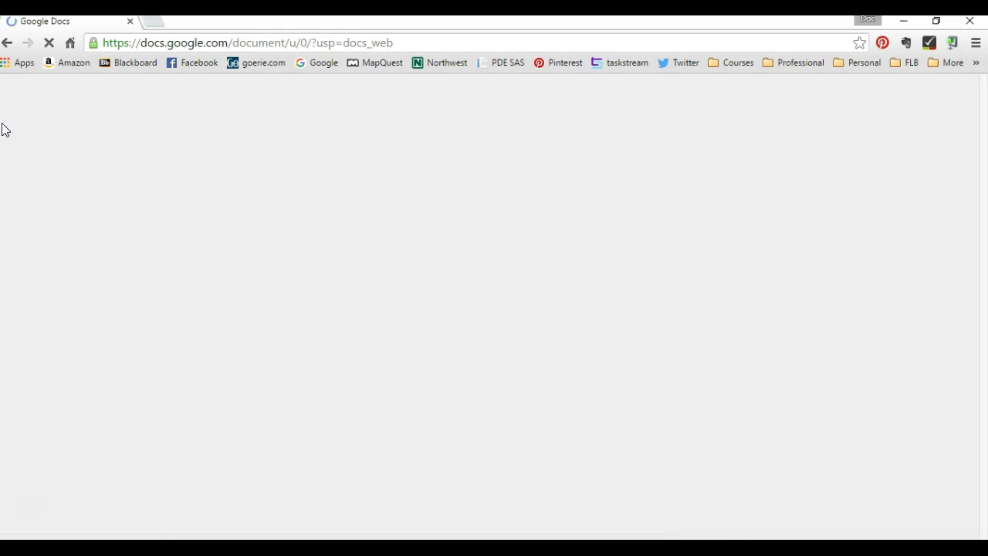